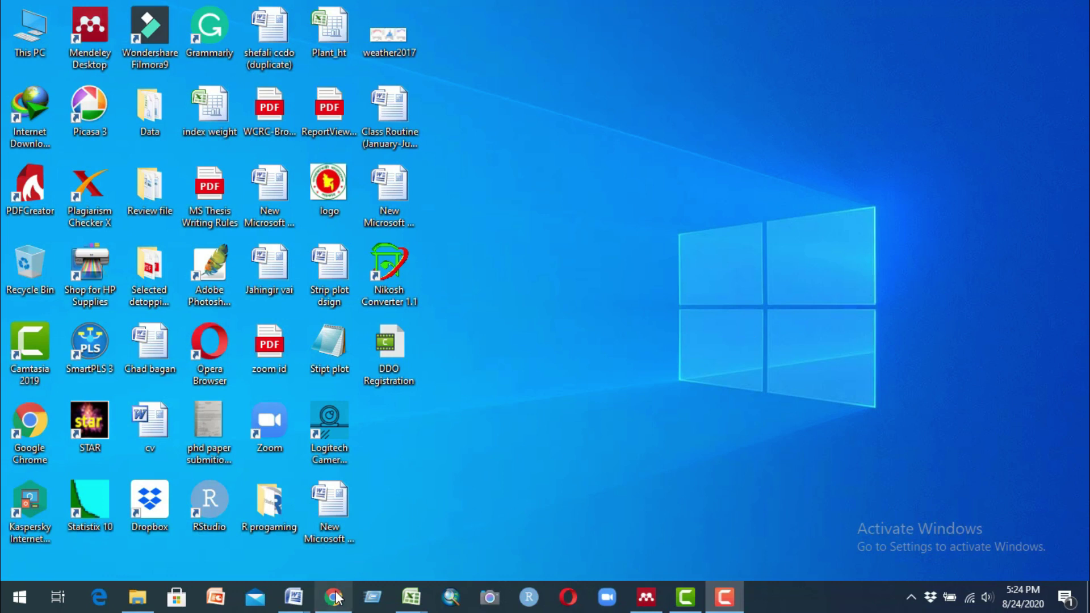
- In Chrome, open the IBAS++ Version Selector at ibas.finance.gov.bd and choose the newer iBAS++
{"action": "mouse_move", "coordinate": [334, 600]}
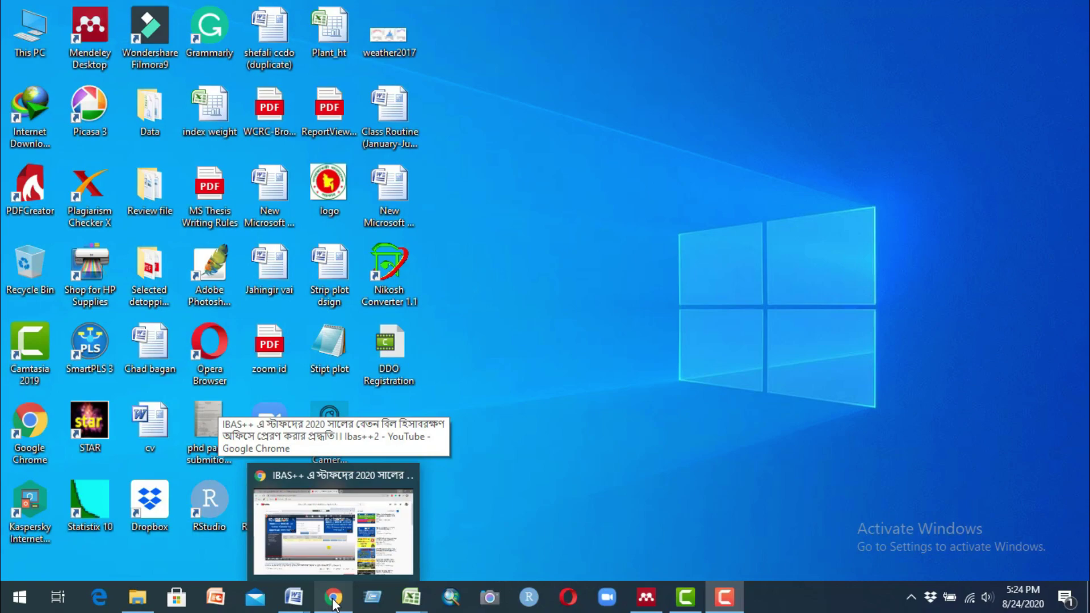
{"action": "left_click", "coordinate": [334, 597]}
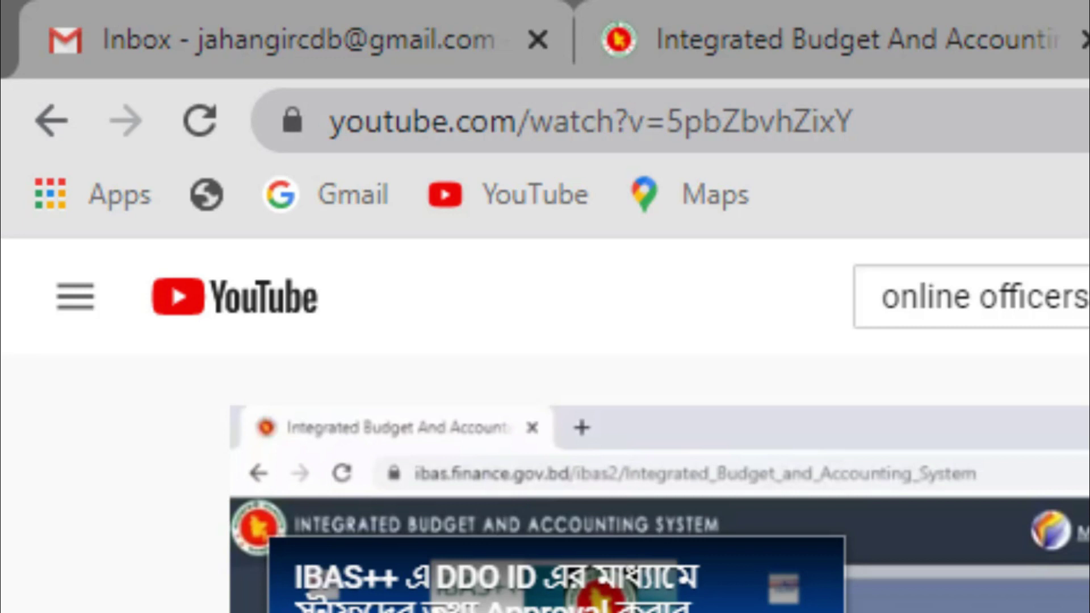
{"action": "left_click", "coordinate": [591, 121]}
{"action": "type", "text": "ibas.finance.gov.bd"}
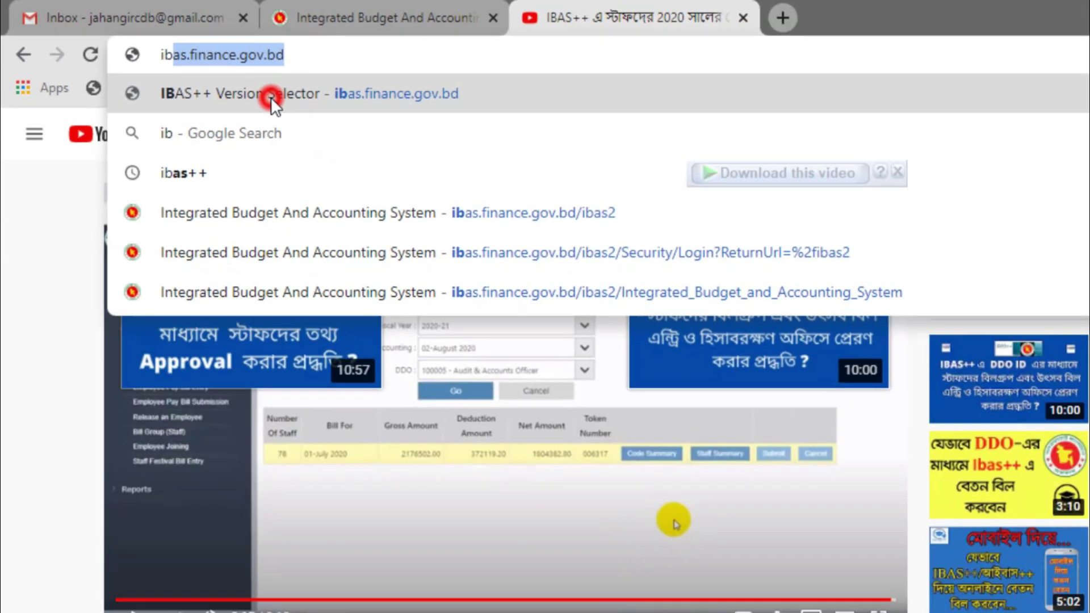
{"action": "left_click", "coordinate": [559, 208]}
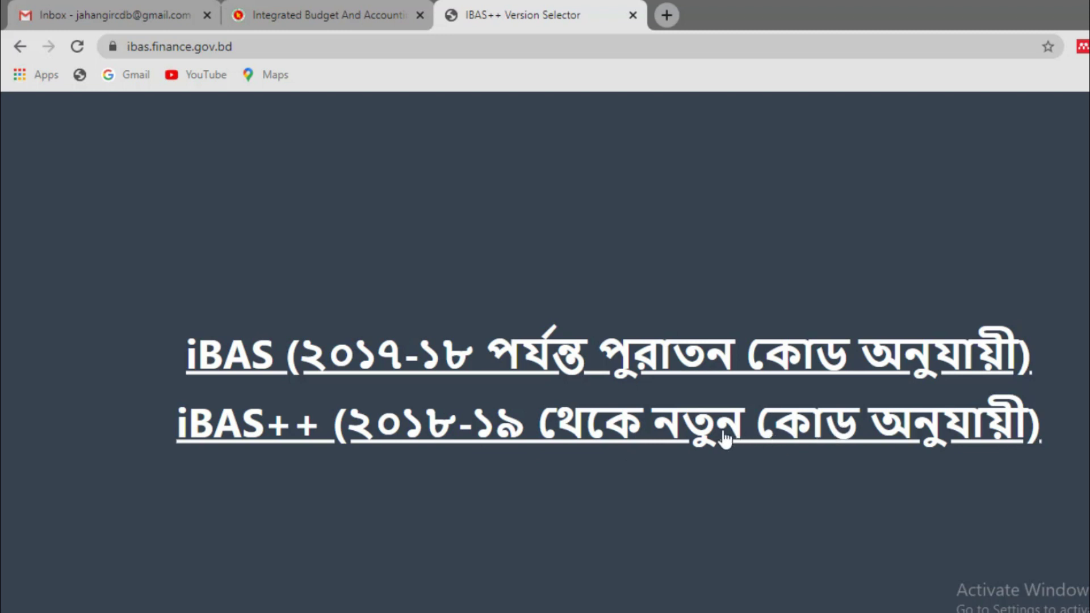
{"action": "left_click", "coordinate": [609, 434]}
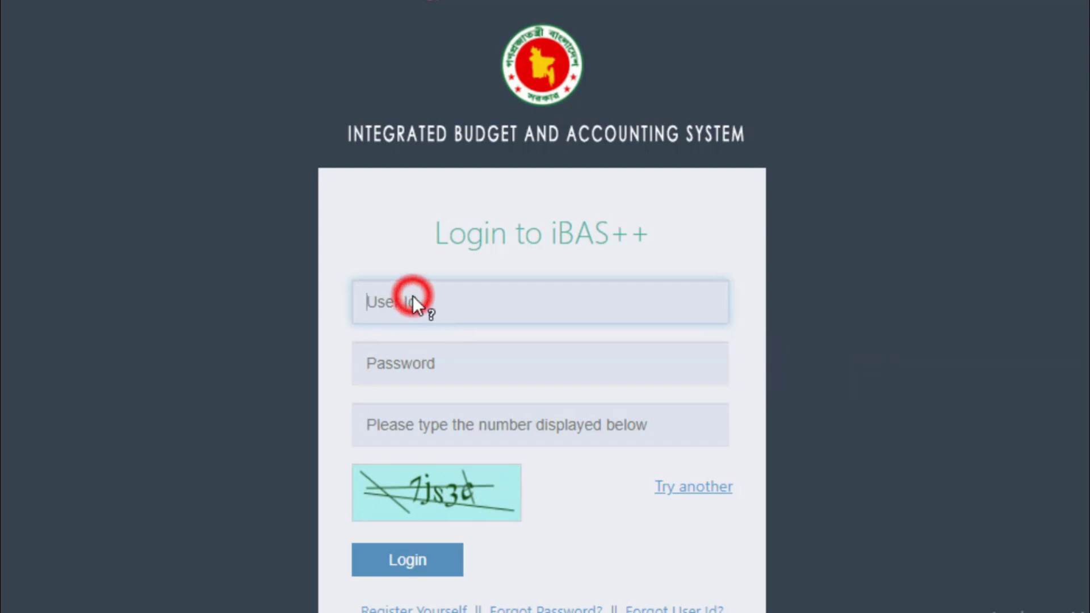
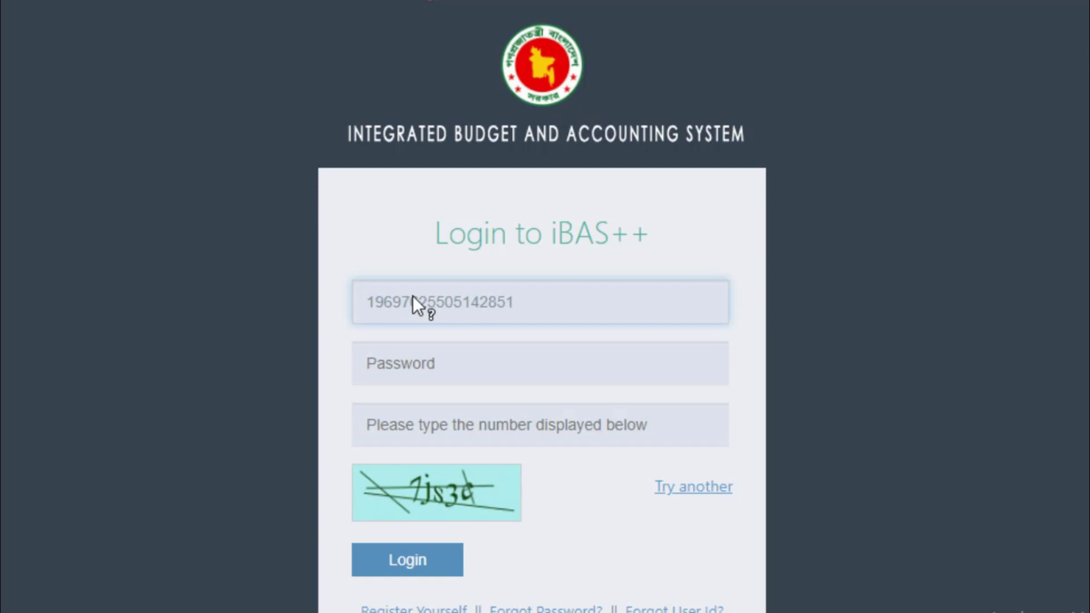
- Log in to iBAS++ with the user ID, the account password and the displayed captcha
{"action": "left_click", "coordinate": [540, 307]}
{"action": "left_click", "coordinate": [437, 363]}
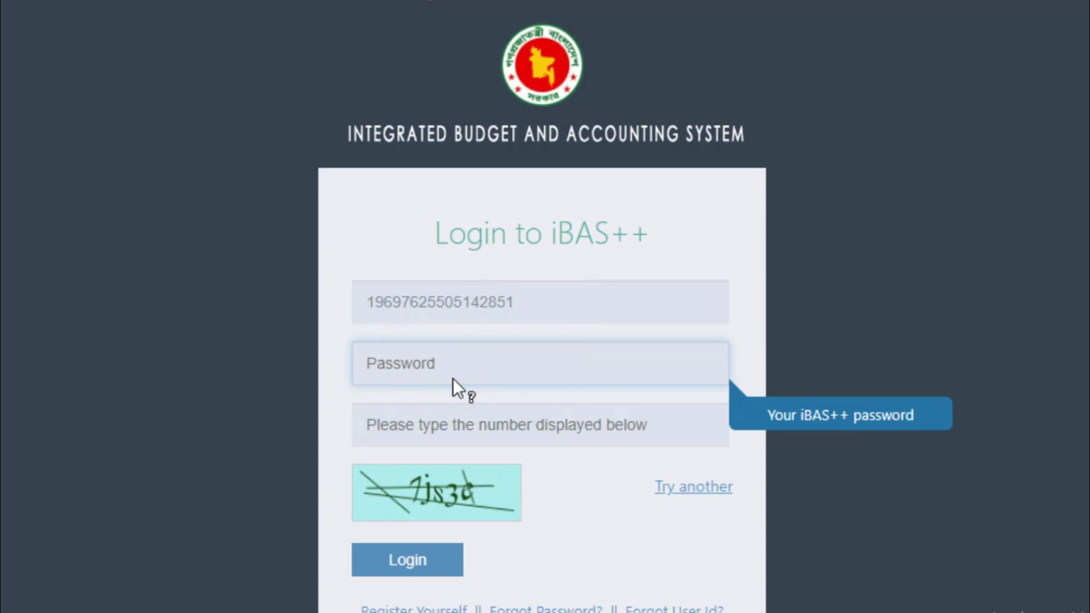
{"action": "type", "text": "**********"}
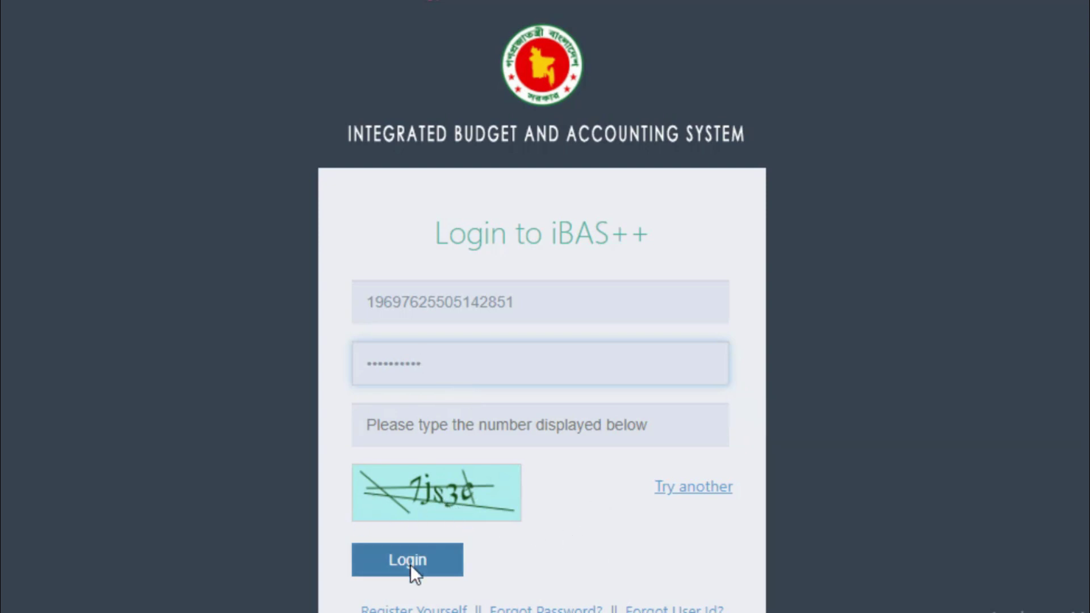
{"action": "left_click", "coordinate": [404, 424]}
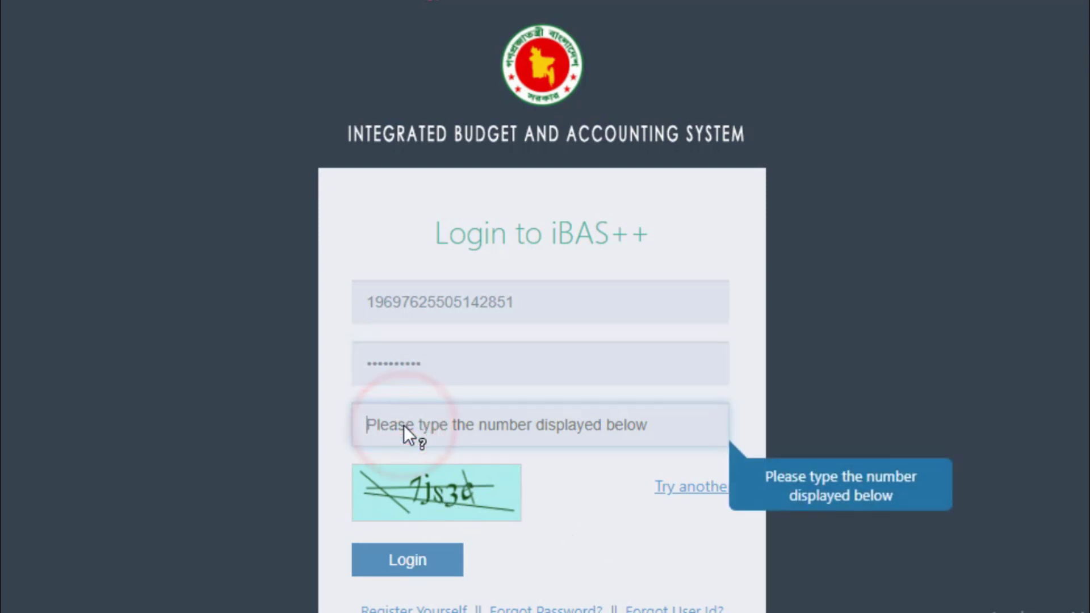
{"action": "type", "text": "7js"}
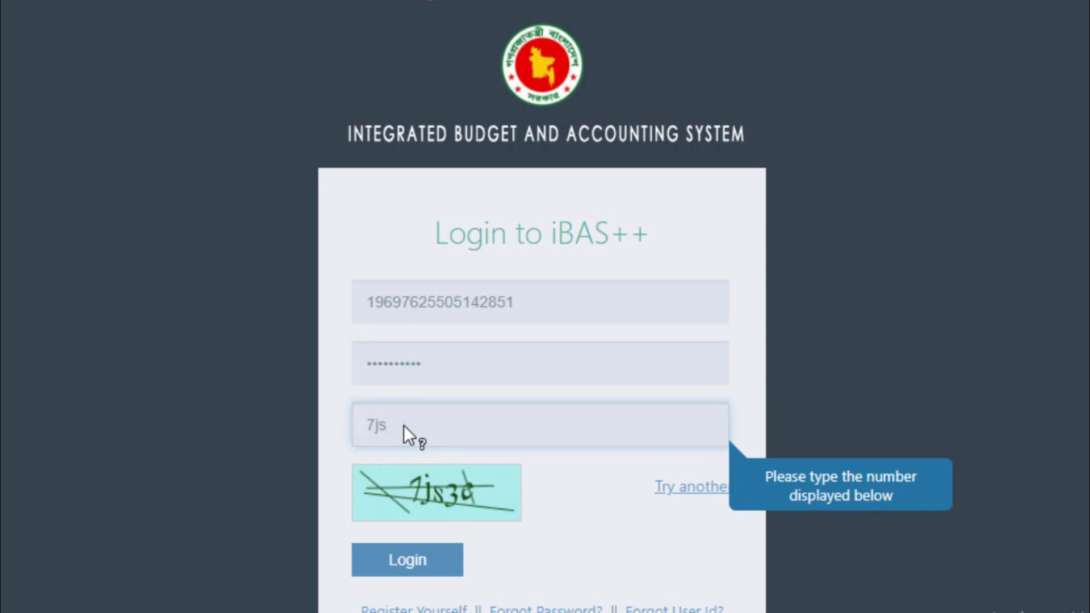
{"action": "type", "text": "3e"}
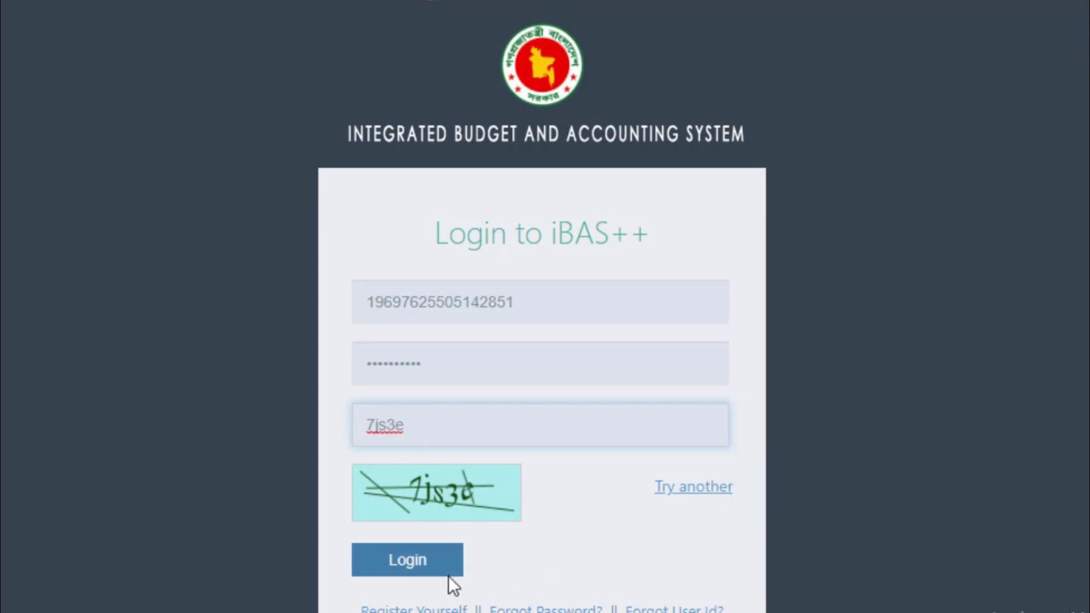
{"action": "left_click", "coordinate": [411, 560]}
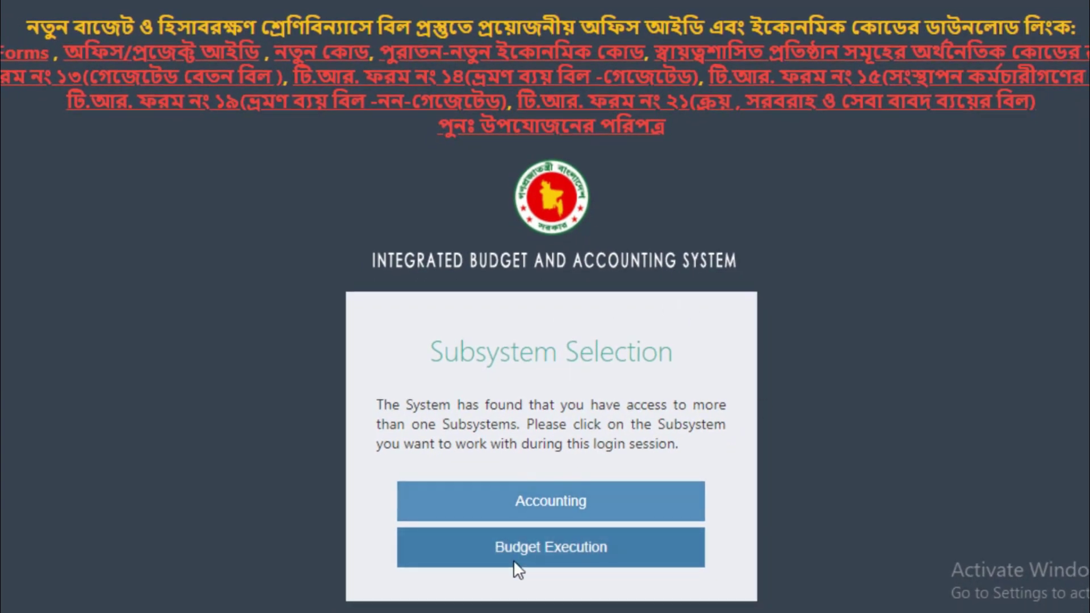
- Enter Budget Execution and open Online Pay Bill > Online Pay Bill Forward (Officer's Only)
{"action": "left_click", "coordinate": [581, 550]}
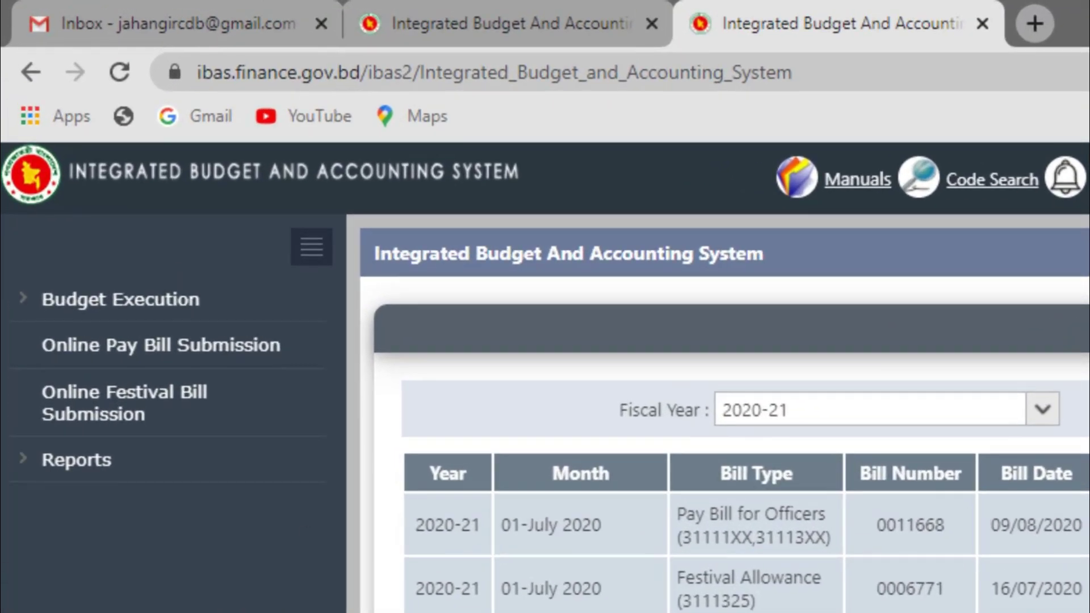
{"action": "left_click", "coordinate": [121, 309]}
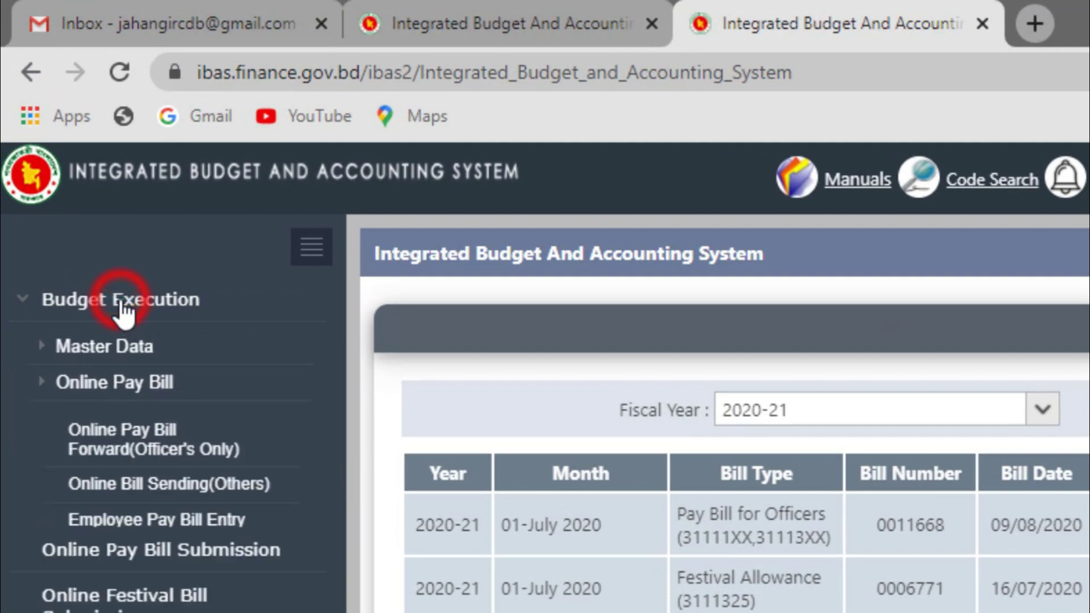
{"action": "left_click", "coordinate": [103, 391]}
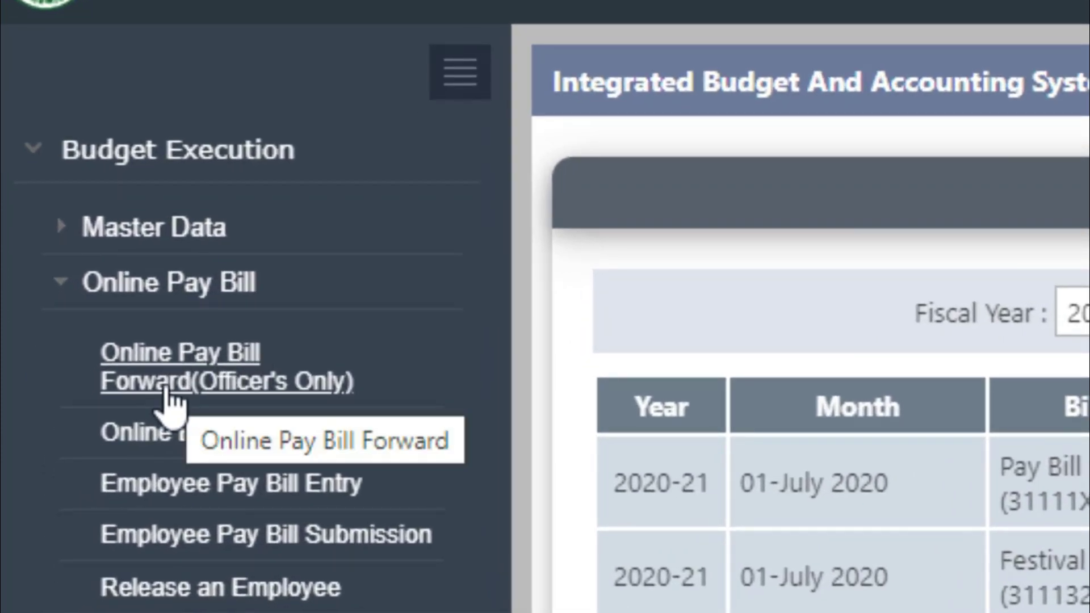
{"action": "left_click", "coordinate": [166, 377]}
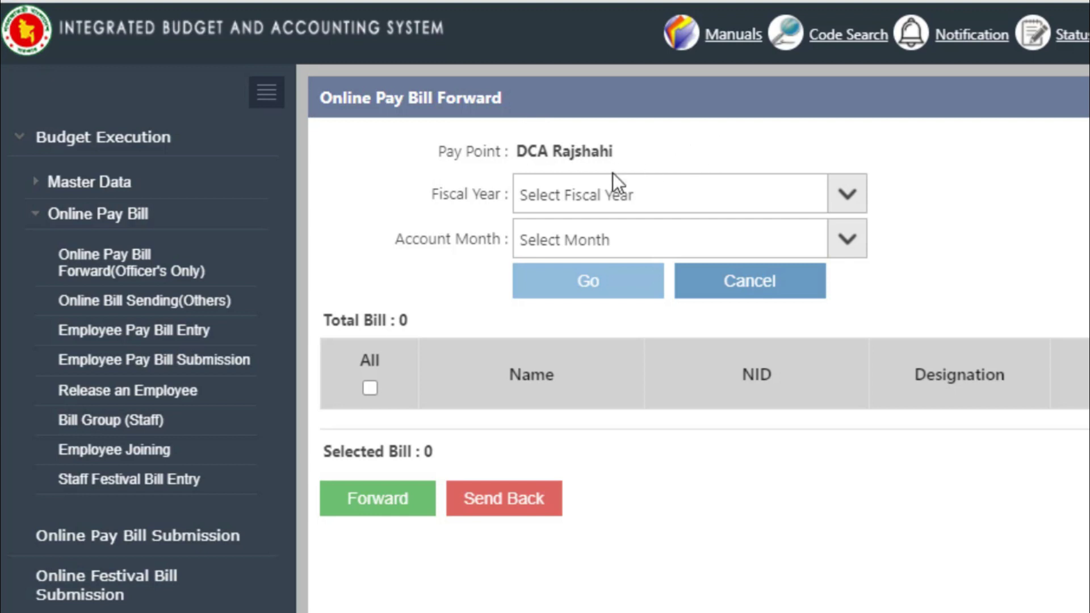
- Load the officer pay bills for fiscal year 2020-21, account month 02-August 2020
{"action": "left_click", "coordinate": [845, 200]}
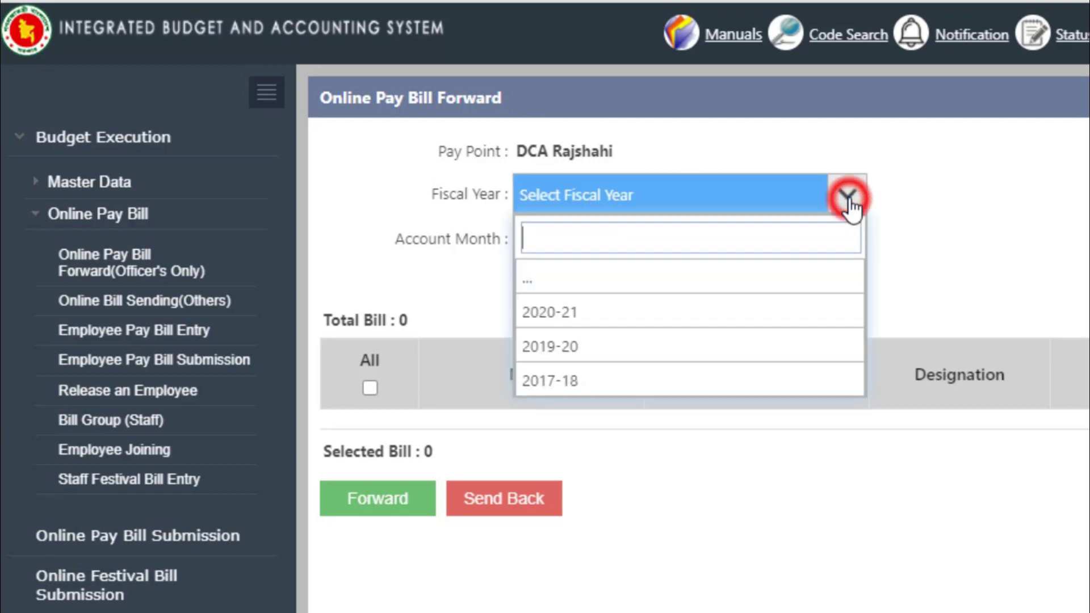
{"action": "left_click", "coordinate": [654, 319]}
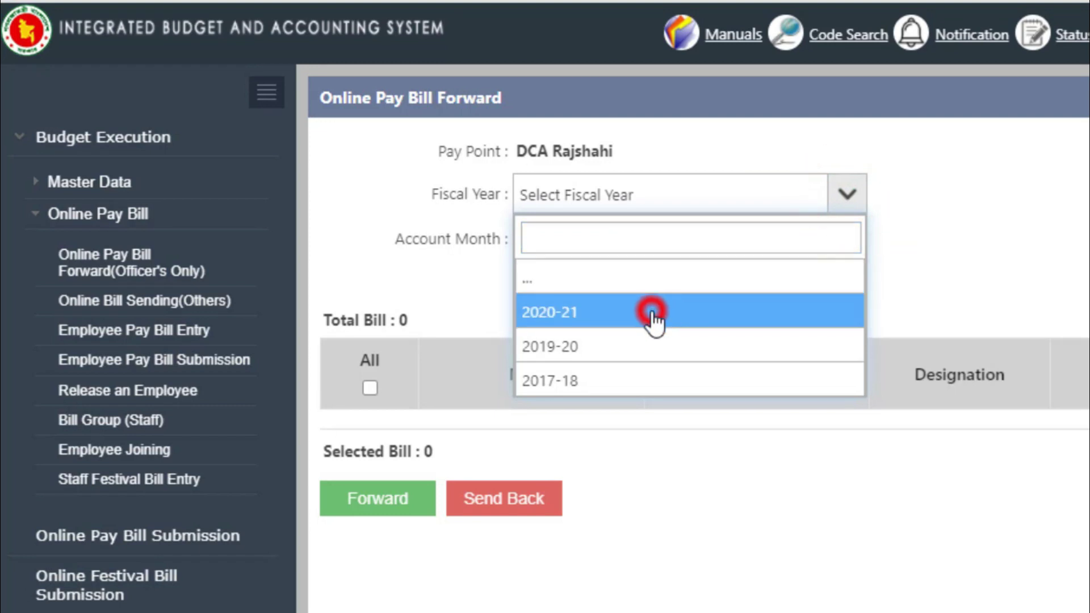
{"action": "left_click", "coordinate": [846, 243]}
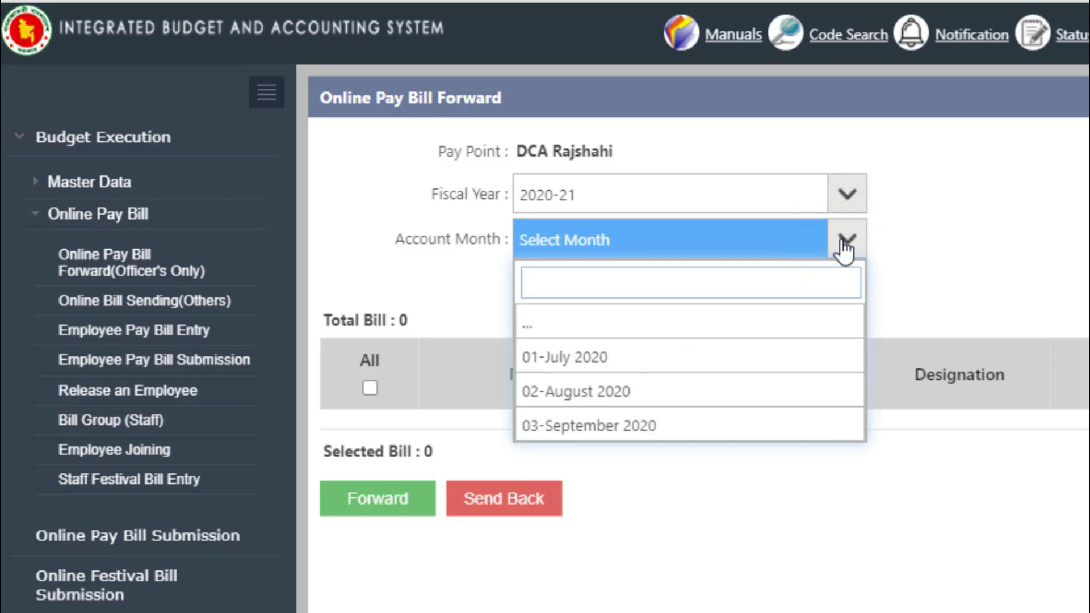
{"action": "left_click", "coordinate": [634, 394]}
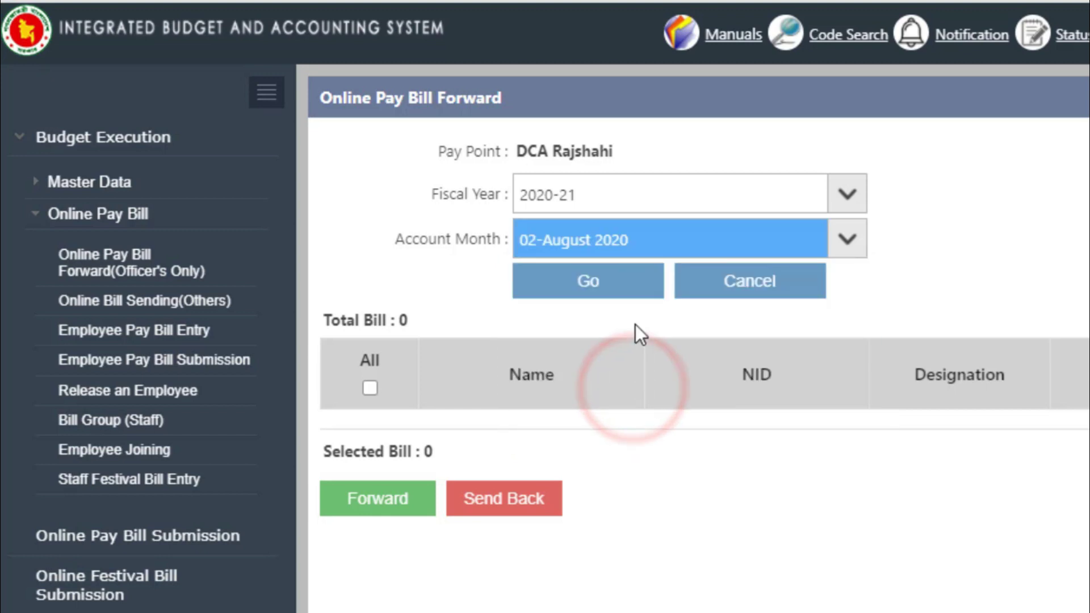
{"action": "left_click", "coordinate": [587, 287]}
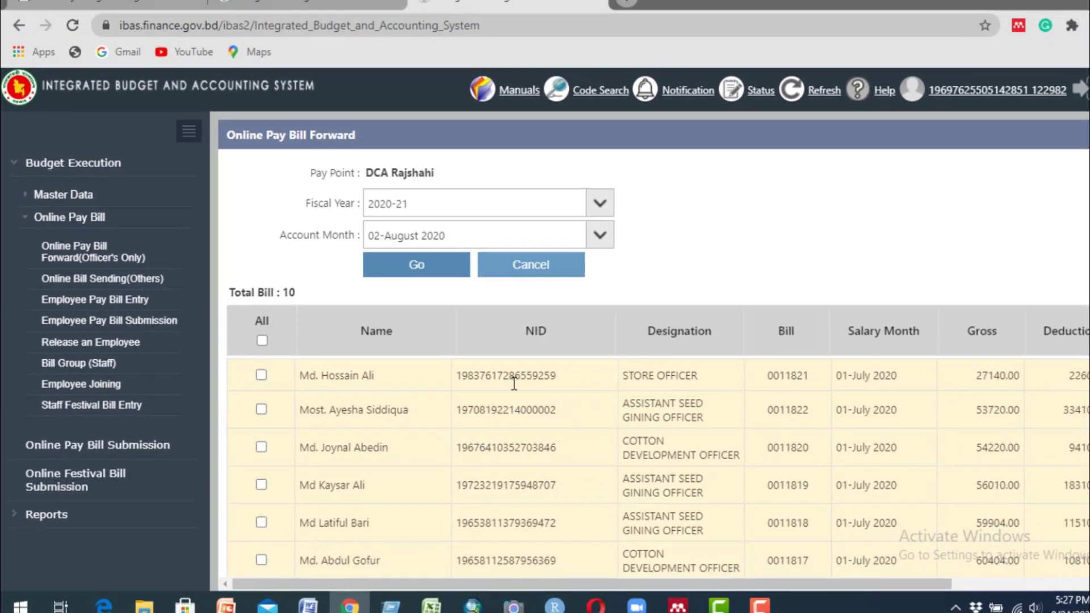
{"action": "scroll", "coordinate": [647, 398], "scroll_direction": "down", "scroll_amount": 1}
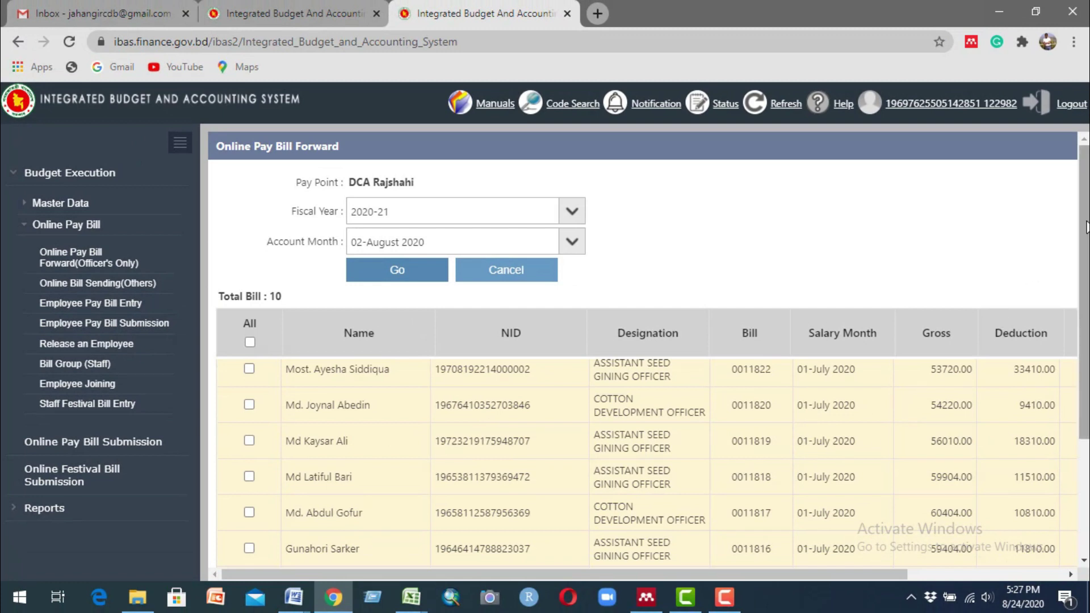
{"action": "scroll", "coordinate": [1081, 222], "scroll_direction": "down", "scroll_amount": 3}
{"action": "scroll", "coordinate": [502, 318], "scroll_direction": "up", "scroll_amount": 3}
{"action": "scroll", "coordinate": [502, 318], "scroll_direction": "down", "scroll_amount": 3}
{"action": "scroll", "coordinate": [454, 432], "scroll_direction": "up", "scroll_amount": 1}
{"action": "scroll", "coordinate": [454, 432], "scroll_direction": "up", "scroll_amount": 3}
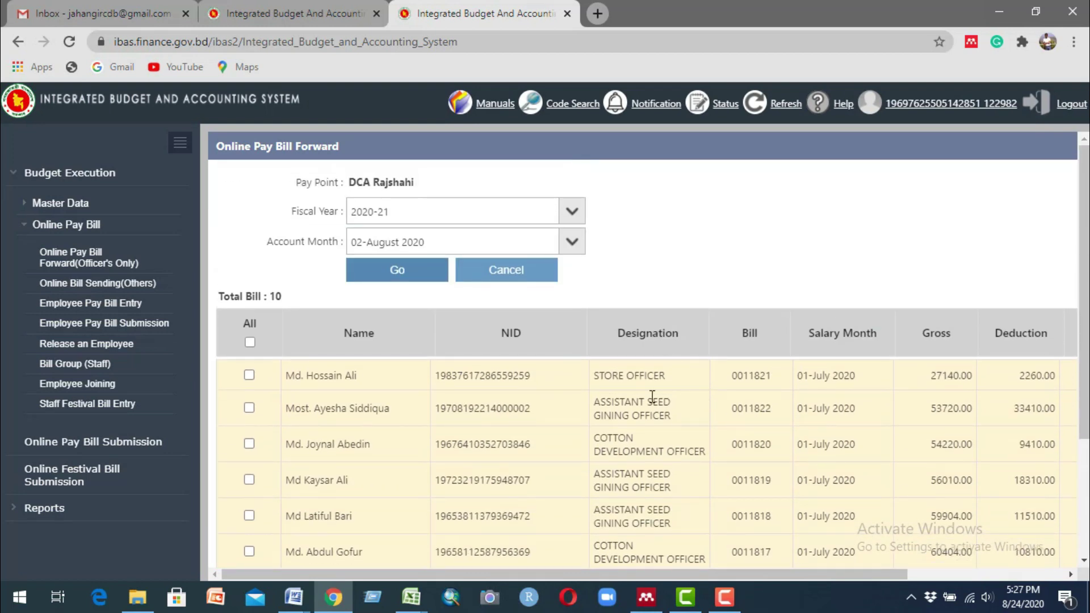
{"action": "scroll", "coordinate": [352, 398], "scroll_direction": "down", "scroll_amount": 1}
{"action": "scroll", "coordinate": [340, 392], "scroll_direction": "up", "scroll_amount": 1}
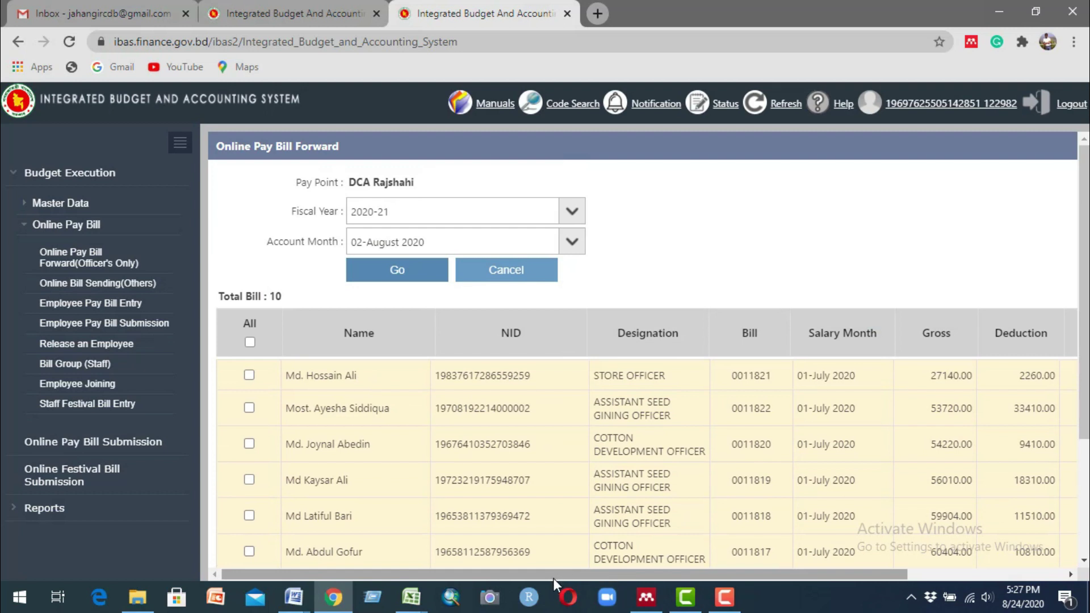
{"action": "left_click_drag", "start_coordinate": [553, 578], "coordinate": [711, 578]}
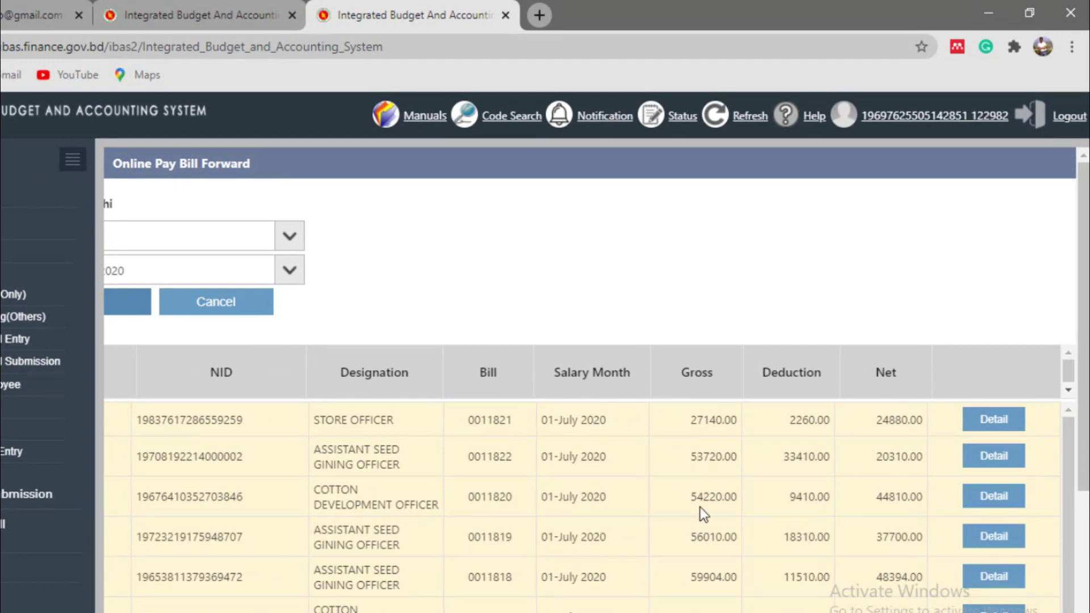
{"action": "scroll", "coordinate": [701, 511], "scroll_direction": "down", "scroll_amount": 1}
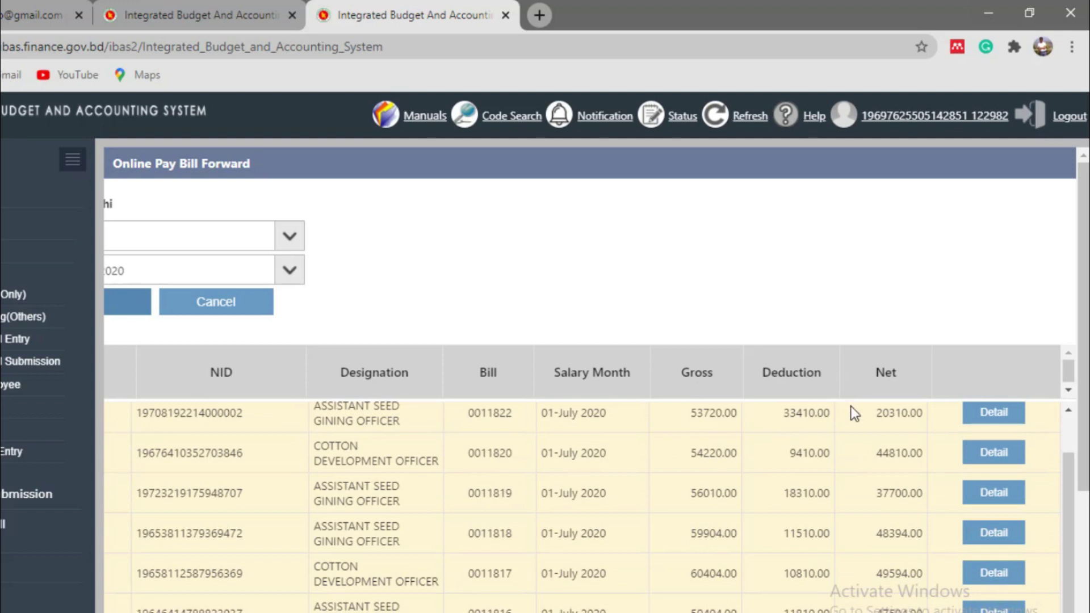
{"action": "scroll", "coordinate": [1010, 527], "scroll_direction": "down", "scroll_amount": 3}
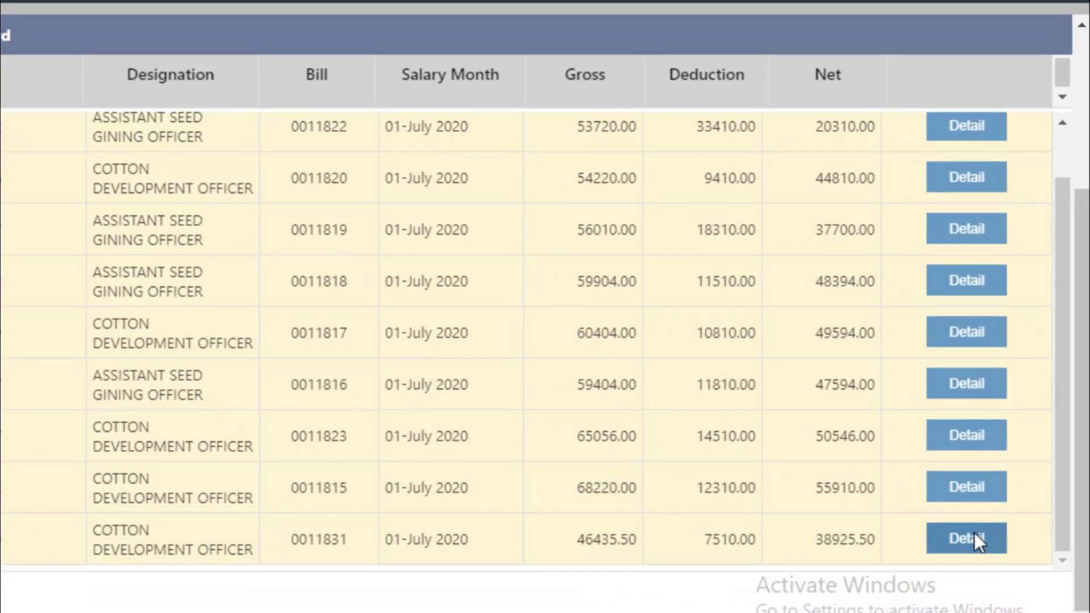
{"action": "left_click", "coordinate": [974, 536]}
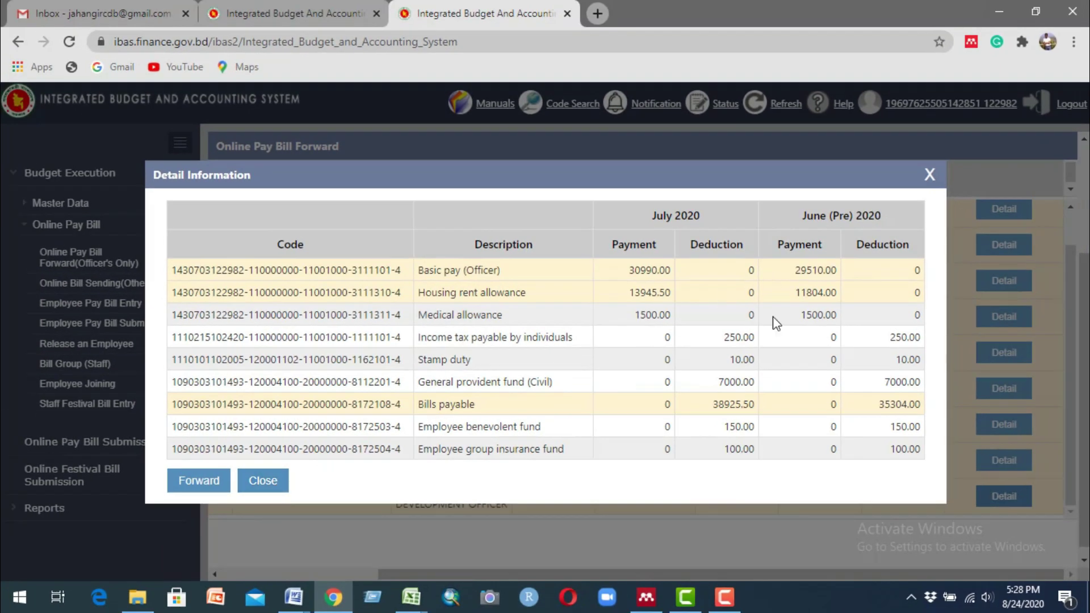
{"action": "left_click", "coordinate": [268, 481]}
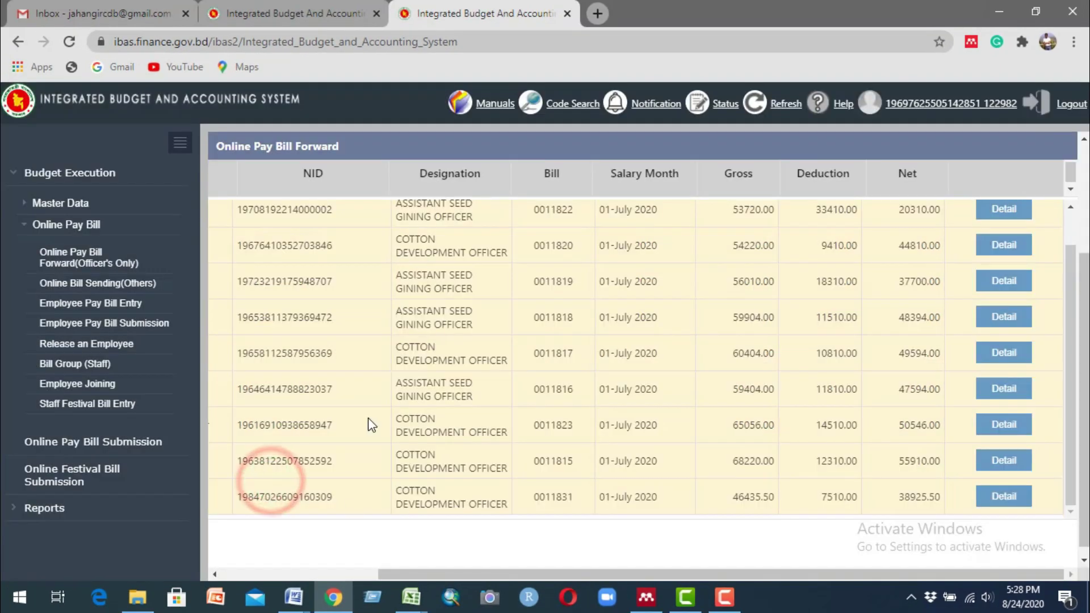
{"action": "scroll", "coordinate": [539, 500], "scroll_direction": "up", "scroll_amount": 1}
{"action": "left_click_drag", "start_coordinate": [814, 575], "coordinate": [529, 562]}
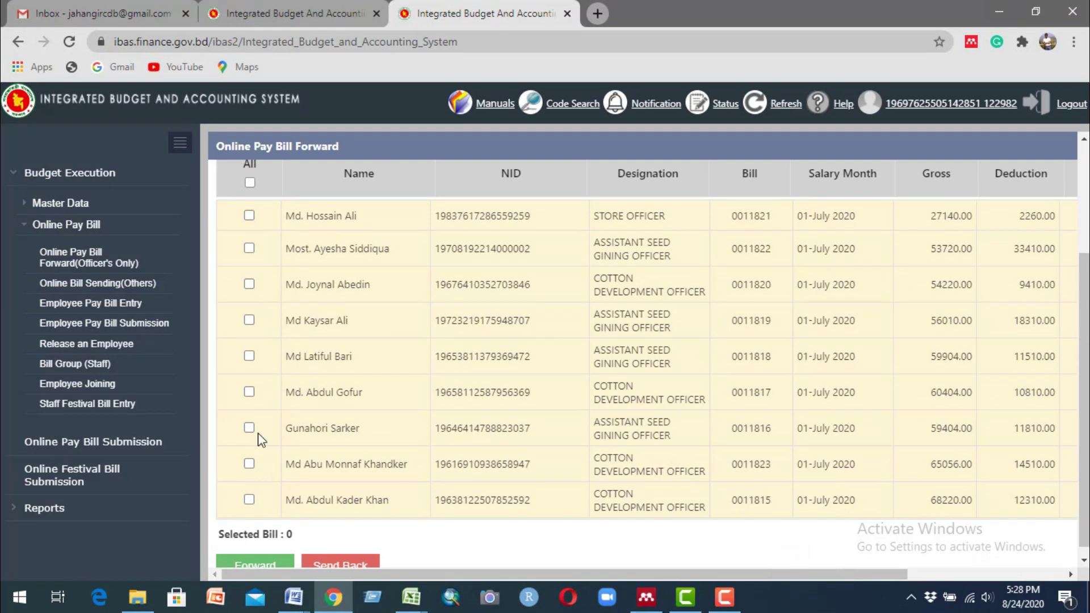
{"action": "scroll", "coordinate": [258, 477], "scroll_direction": "up", "scroll_amount": 3}
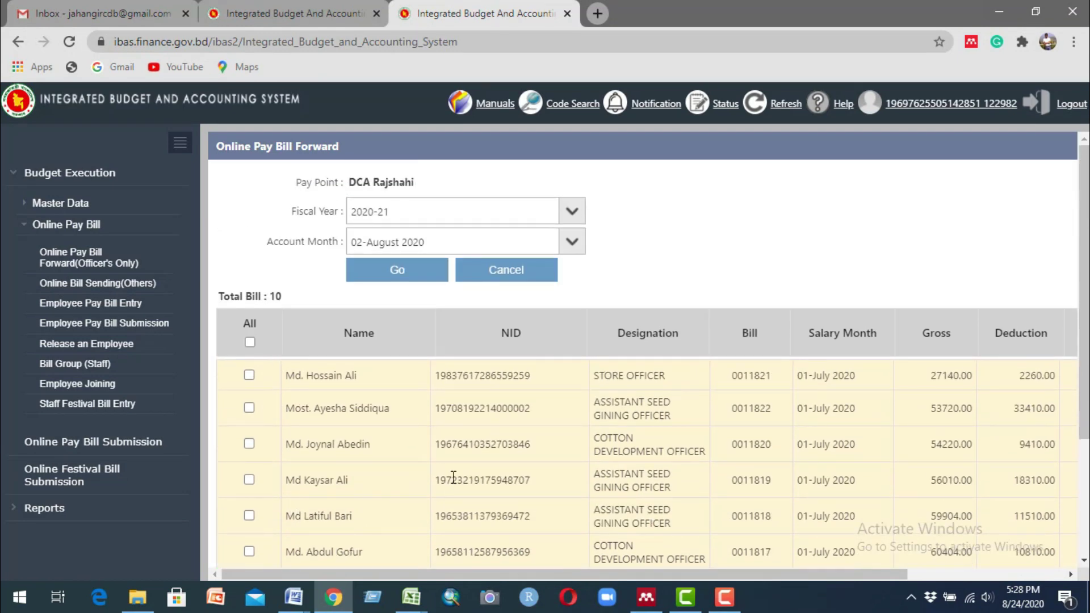
{"action": "scroll", "coordinate": [453, 477], "scroll_direction": "down", "scroll_amount": 1}
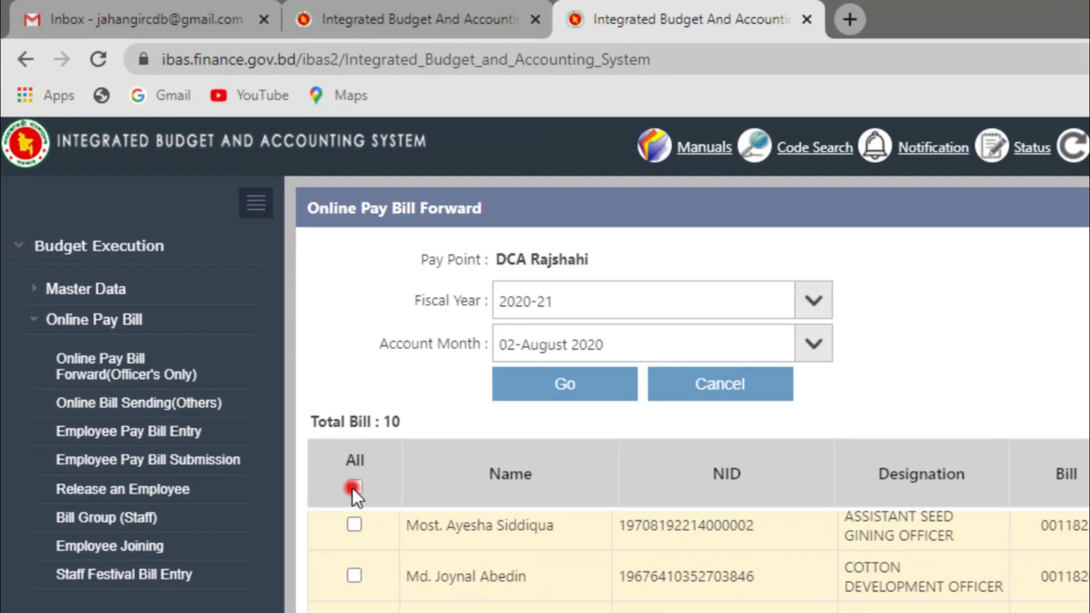
- Select all 10 officer bills and forward them, bringing up the net-amount Confirmation dialog
{"action": "left_click", "coordinate": [302, 415]}
{"action": "left_click", "coordinate": [355, 487]}
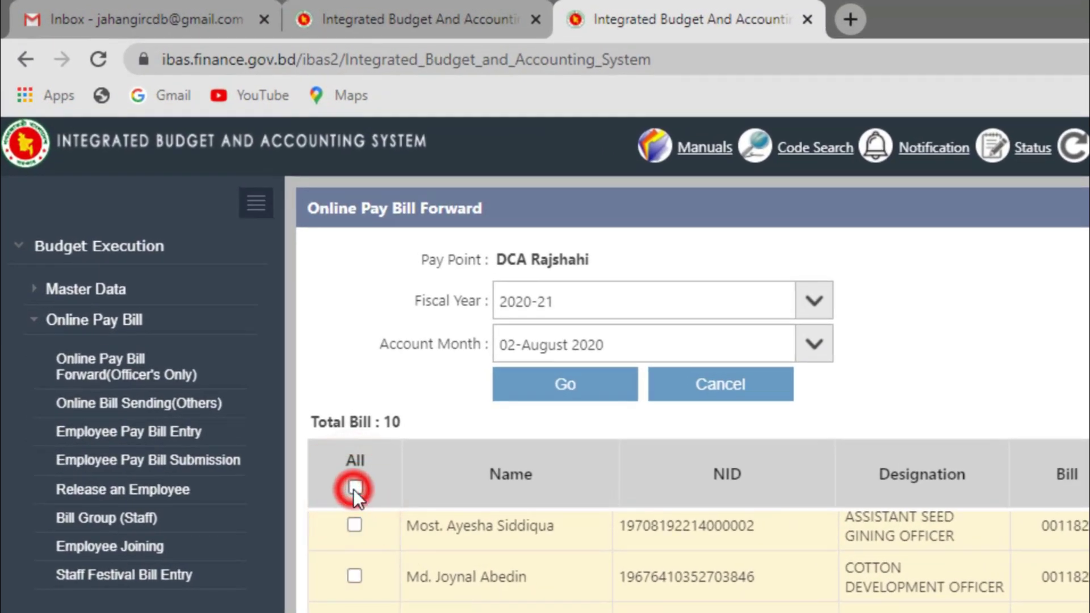
{"action": "left_click", "coordinate": [355, 487]}
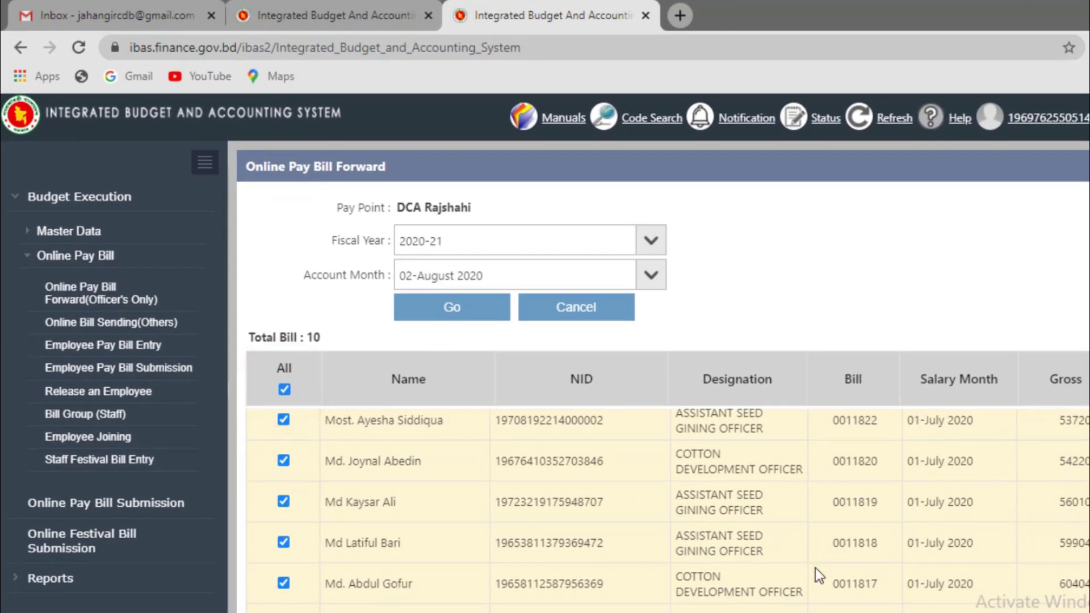
{"action": "left_click", "coordinate": [283, 542]}
{"action": "left_click", "coordinate": [284, 390]}
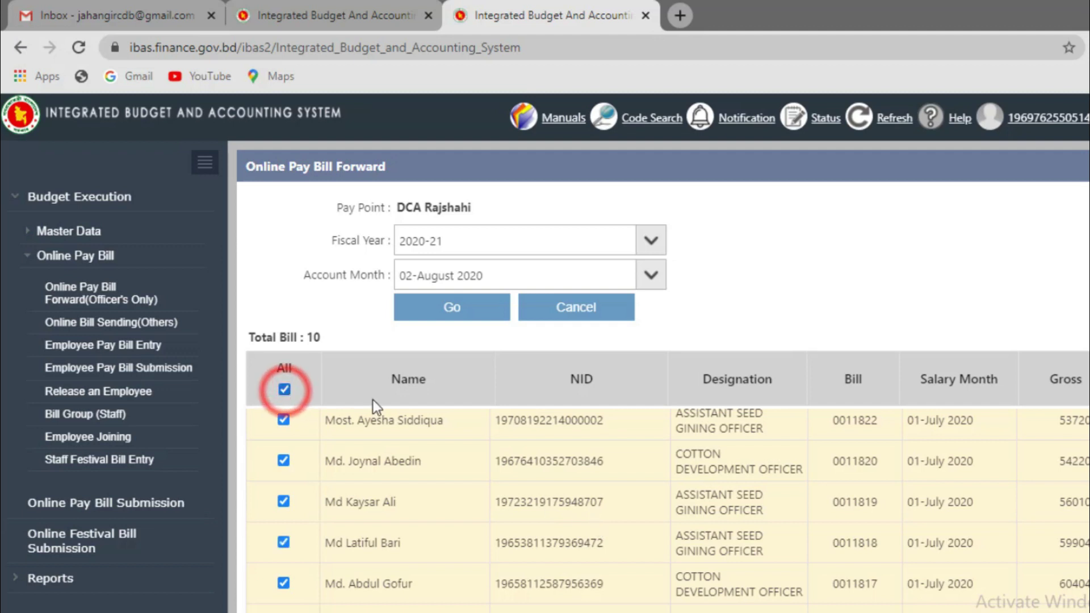
{"action": "scroll", "coordinate": [659, 455], "scroll_direction": "down", "scroll_amount": 3}
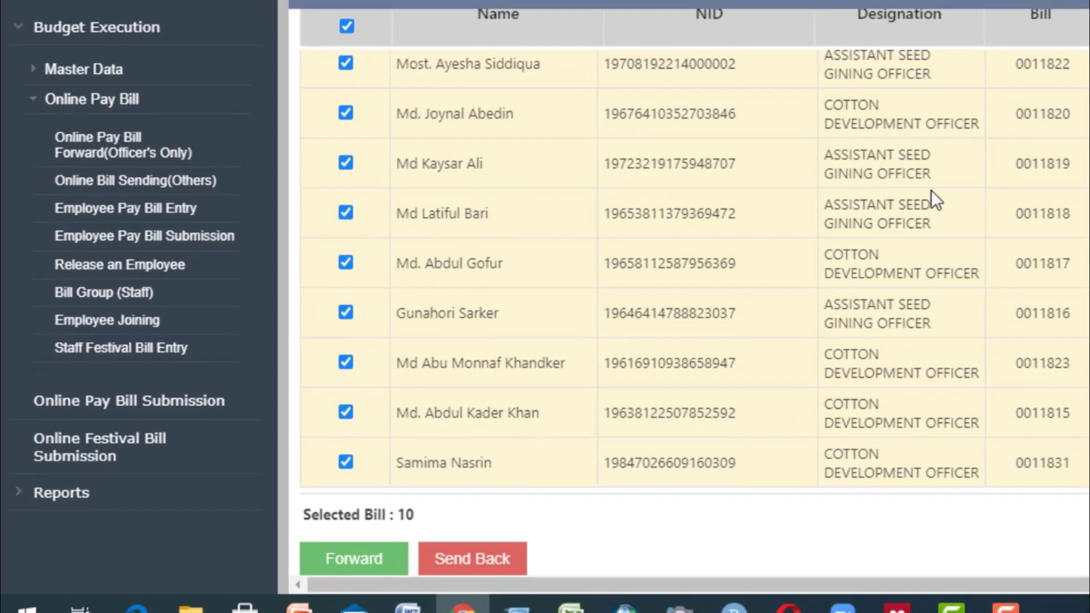
{"action": "left_click", "coordinate": [357, 562]}
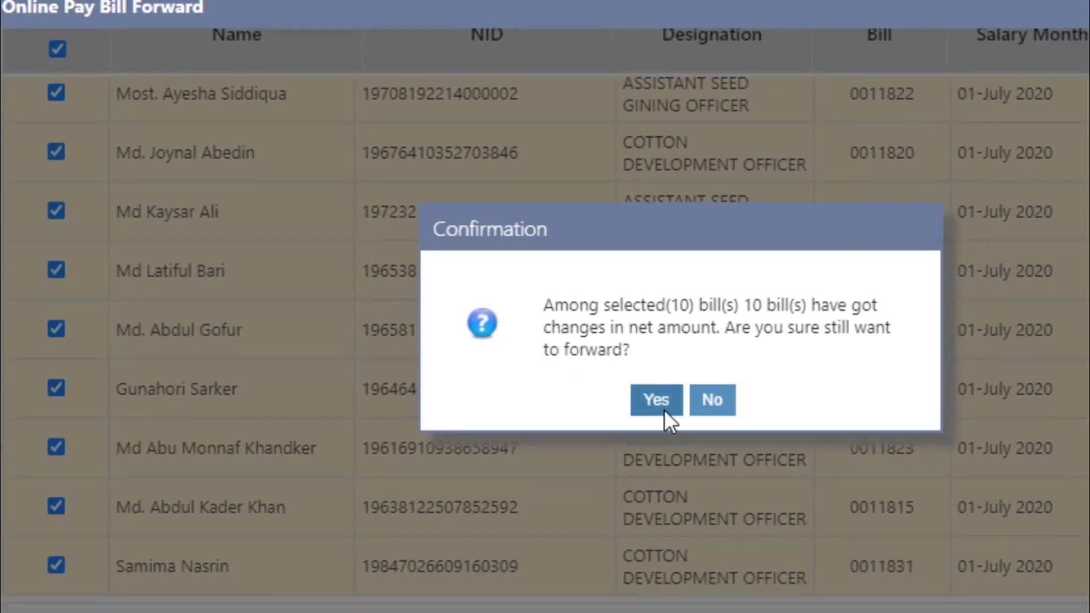
- Confirm forwarding the 10 bills and submit the SMS verification number
{"action": "left_click", "coordinate": [657, 400]}
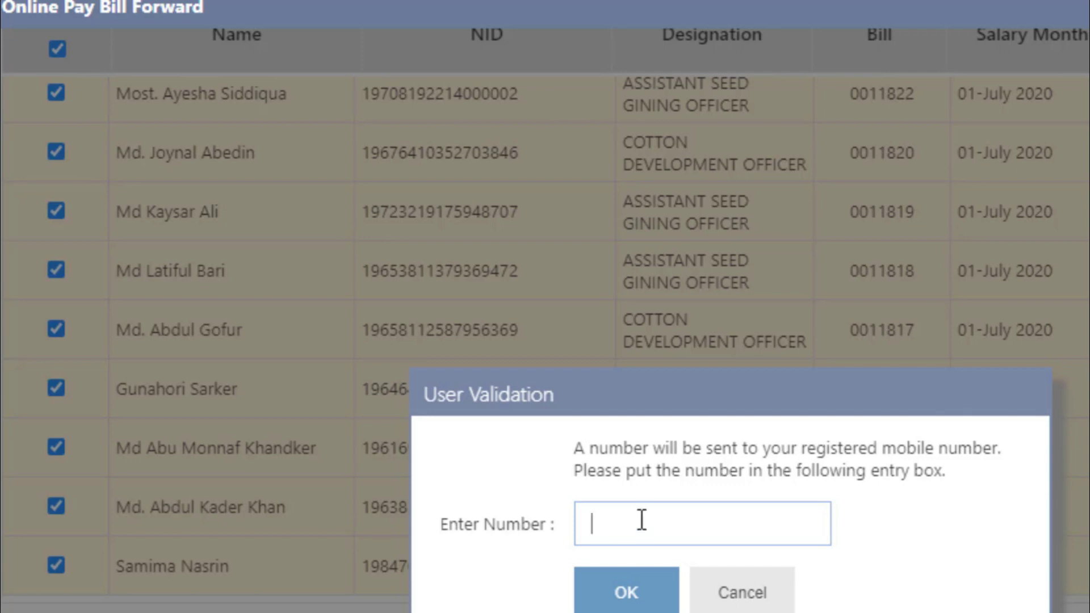
{"action": "left_click", "coordinate": [619, 524]}
{"action": "left_click", "coordinate": [618, 523]}
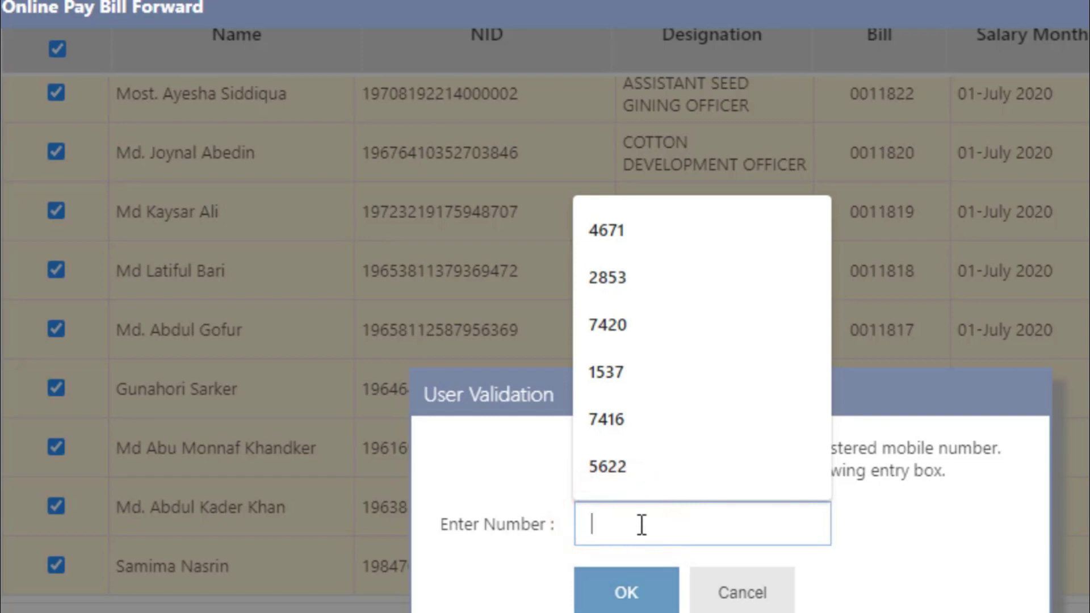
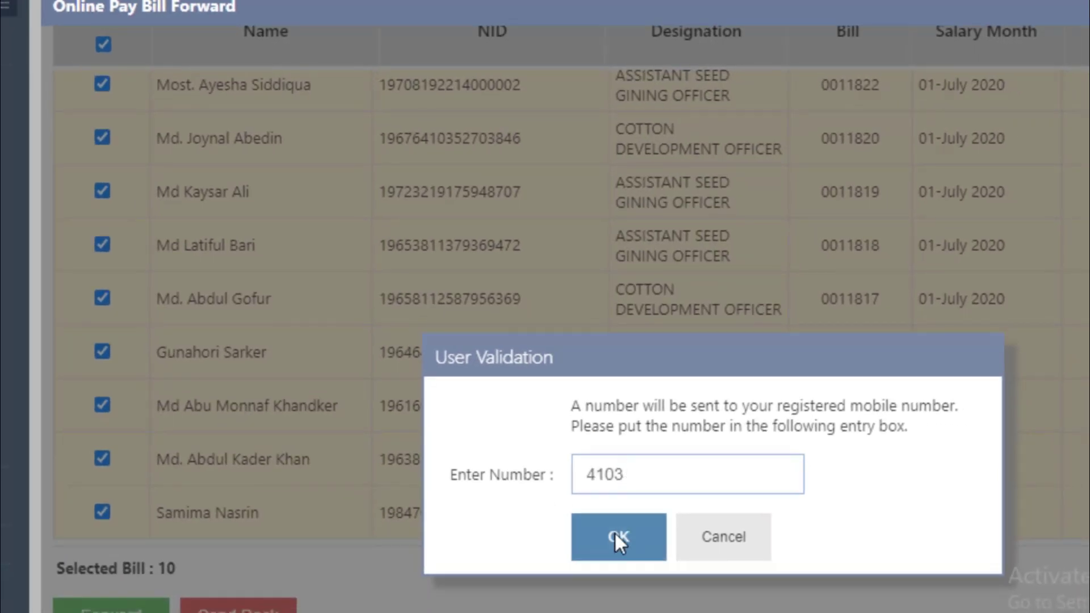
{"action": "left_click", "coordinate": [612, 543]}
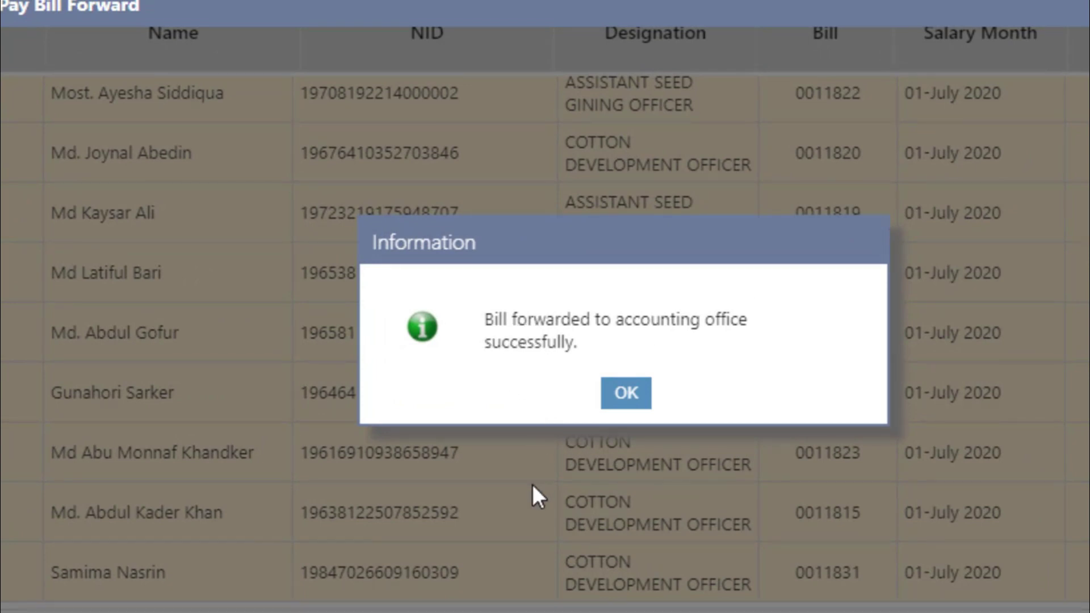
- Dismiss the forwarding success message to return to the now-empty bill list
{"action": "left_click", "coordinate": [625, 392]}
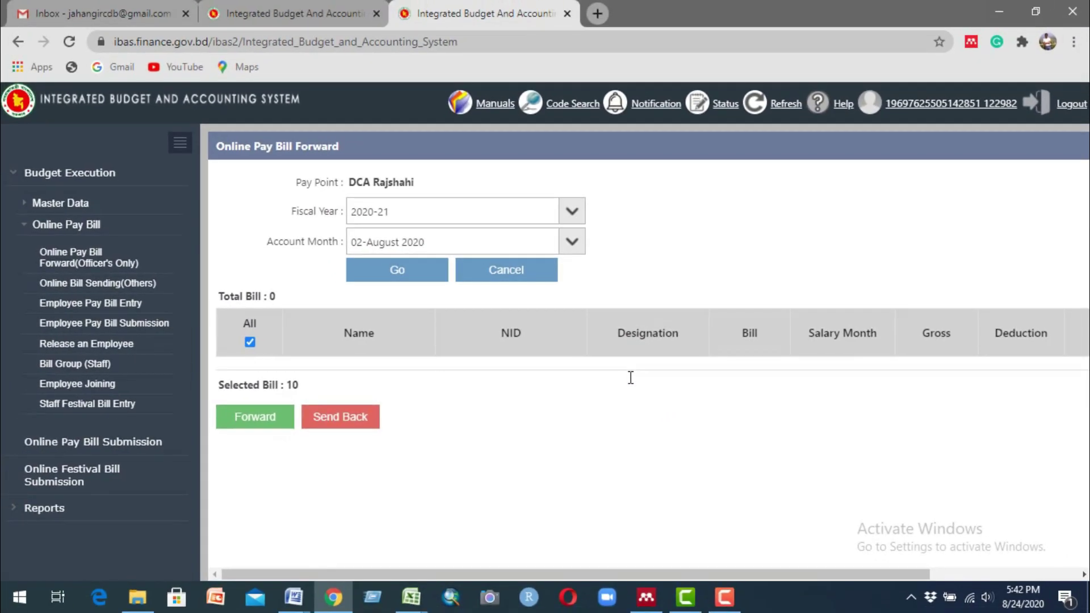